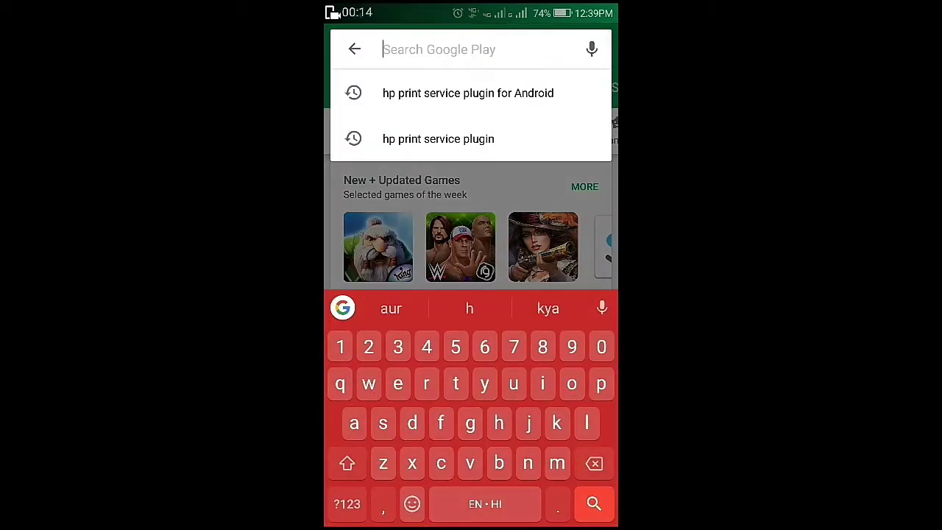
Step: Search the Play Store for 'outloo' and open the Microsoft Outlook app page
text(o)
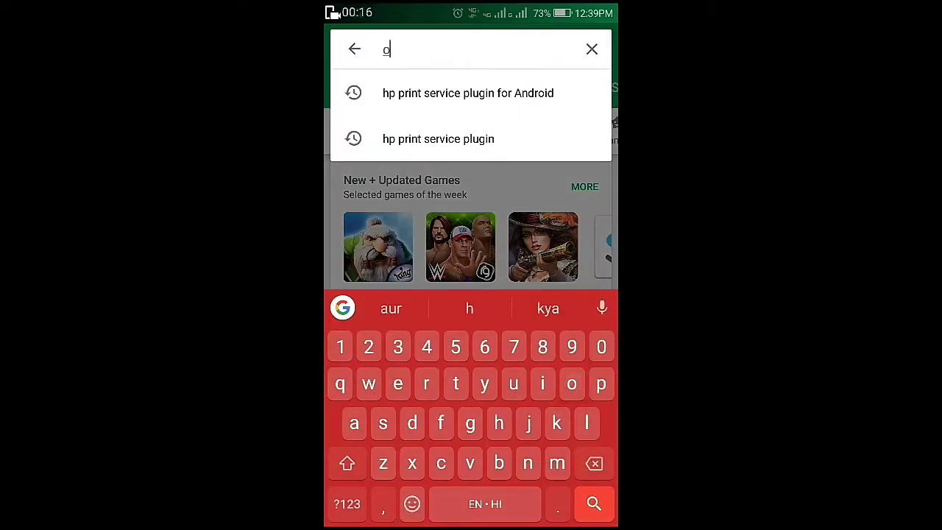
text(utloo)
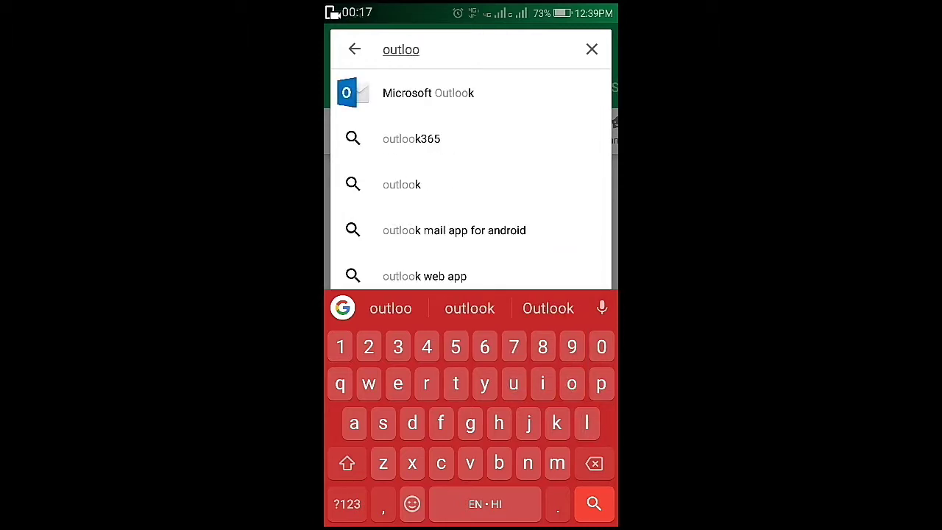
click(428, 92)
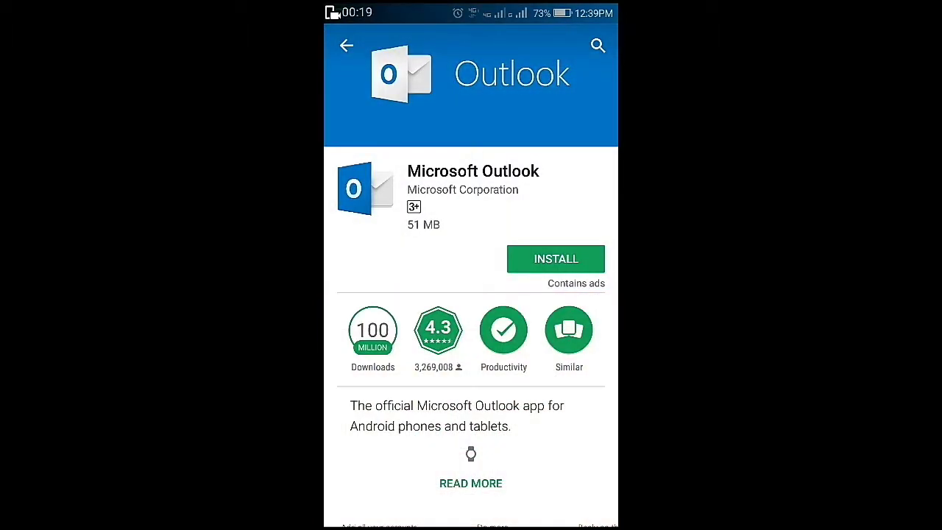
Step: Install Microsoft Outlook from its Play Store page
click(557, 258)
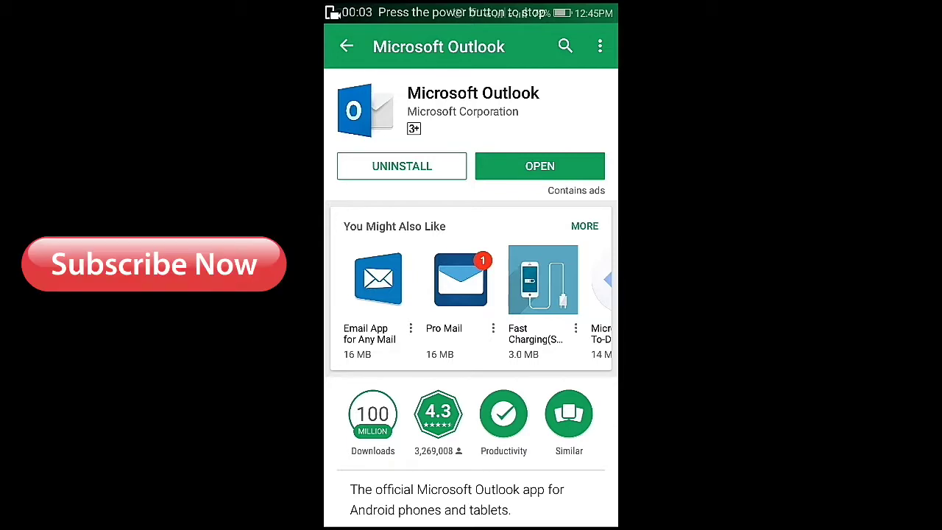
Step: Launch Outlook, start setup and skip connecting the Google account
click(555, 165)
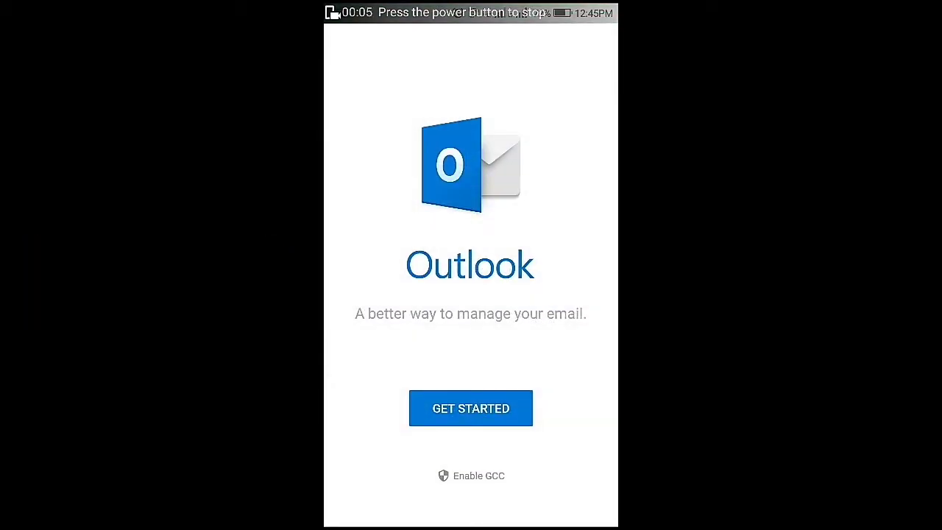
click(486, 406)
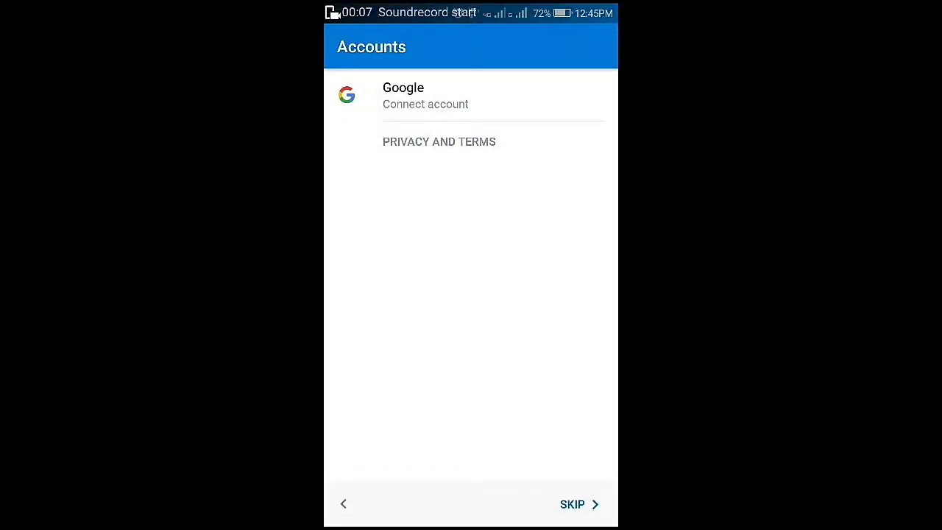
click(578, 504)
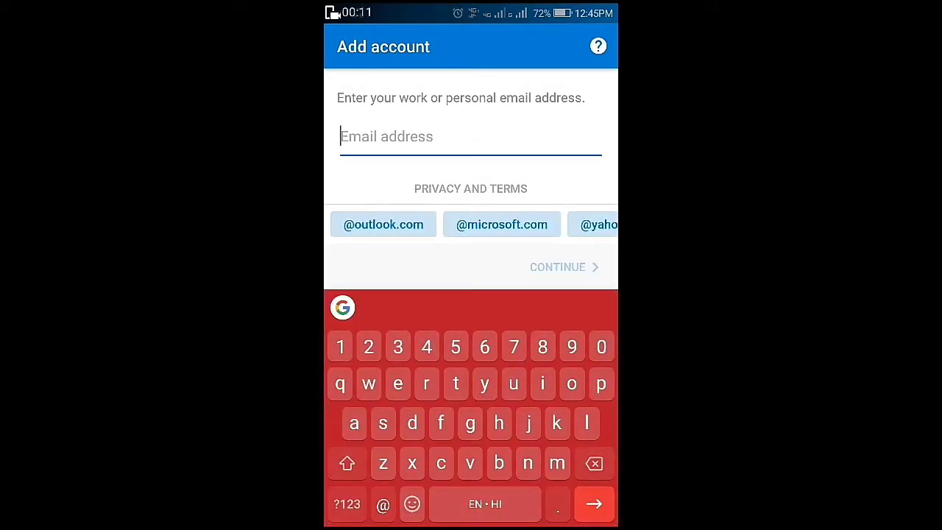
Step: Enter the account's email address from the suggestion and submit it
text(h)
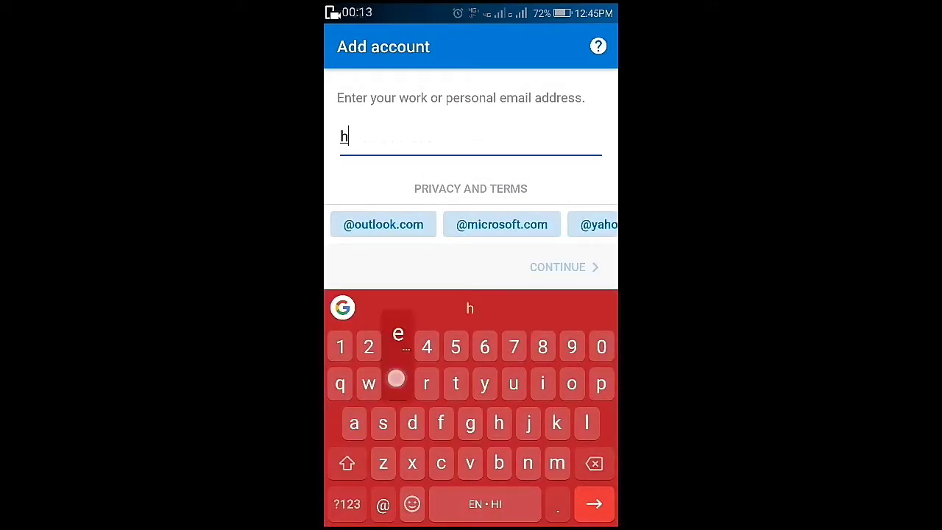
text(el)
click(468, 305)
key(Return)
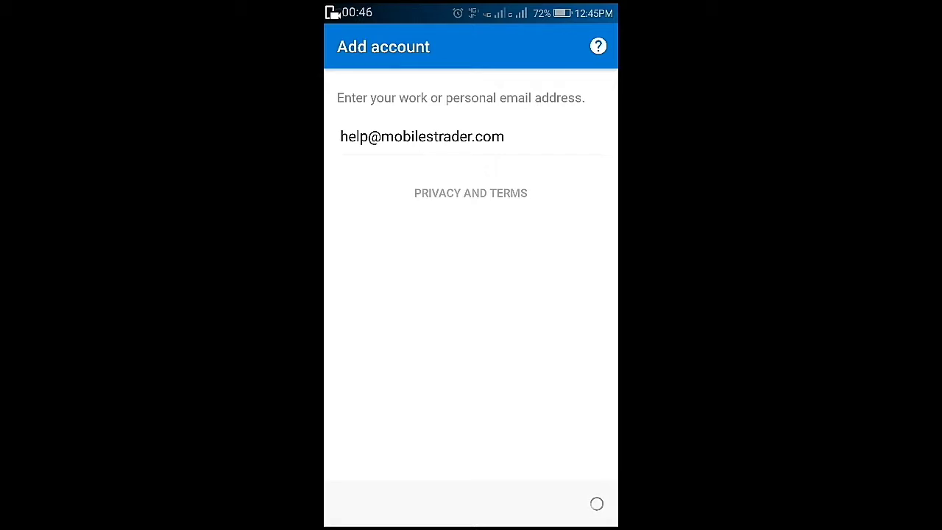
Step: Choose manual setup with IMAP as the account type and scroll the Connect IMAP form
click(413, 181)
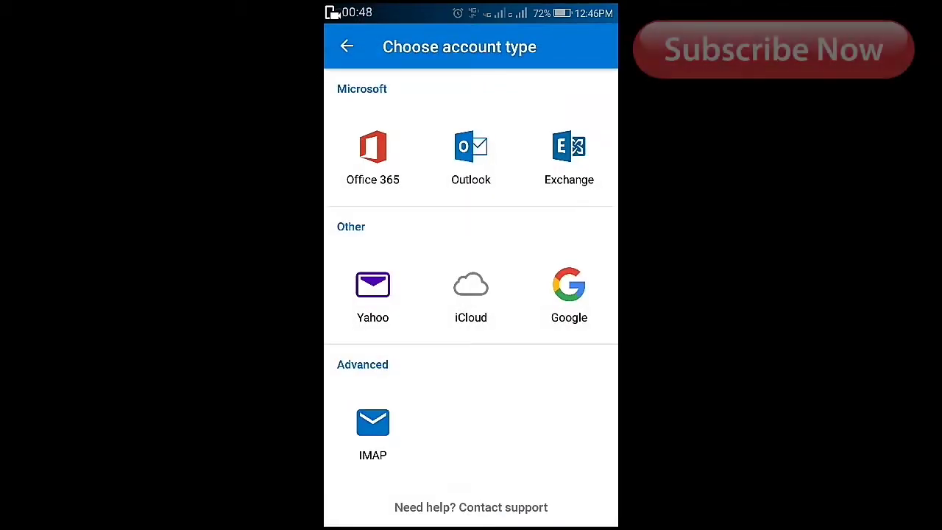
click(372, 430)
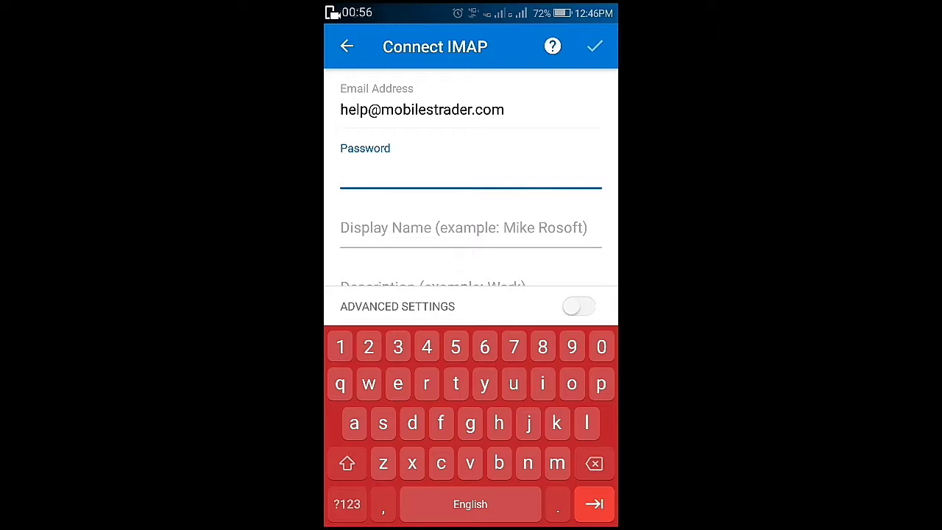
drag(515, 241, 516, 200)
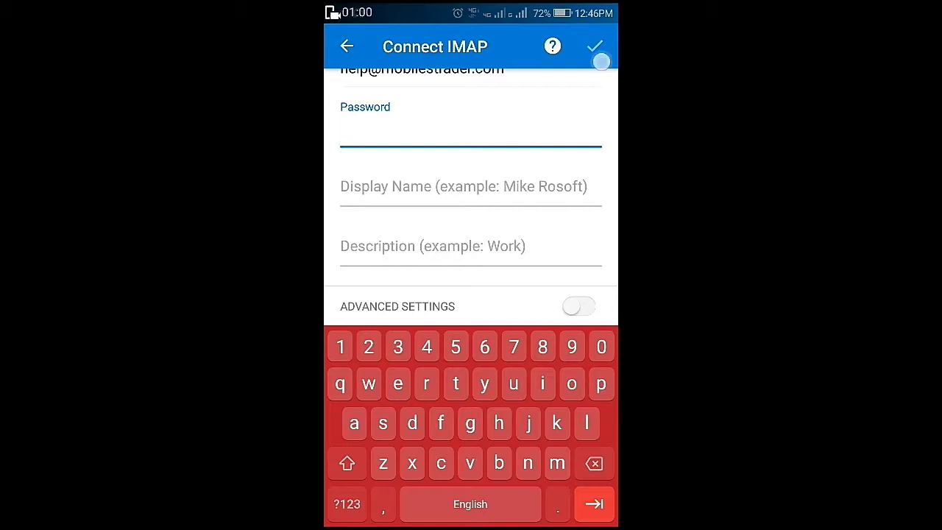
drag(524, 219, 555, 161)
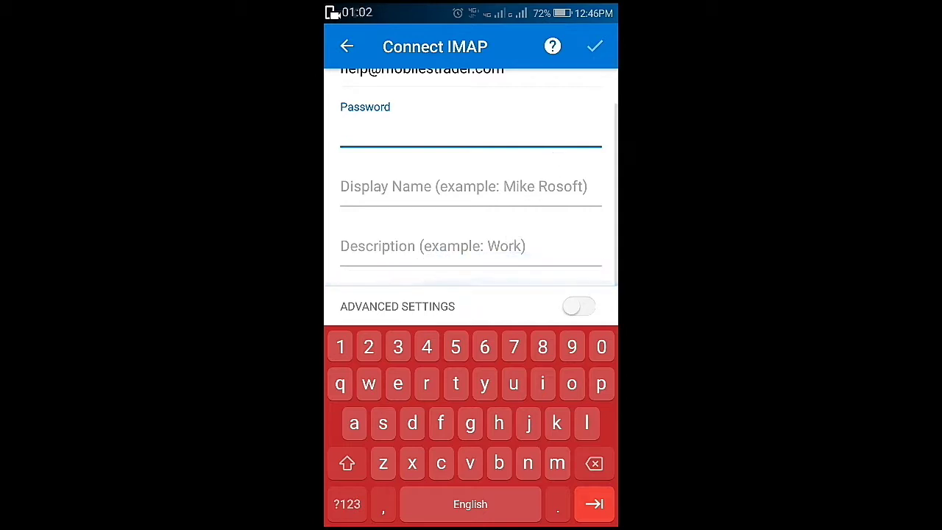
Step: Reveal the advanced IMAP and SMTP server settings and reach the IMAP Host Name field
click(579, 306)
mouse_move(518, 220)
mouse_down()
mouse_move(532, 185)
mouse_move(520, 214)
mouse_move(523, 133)
mouse_up()
drag(539, 207, 539, 167)
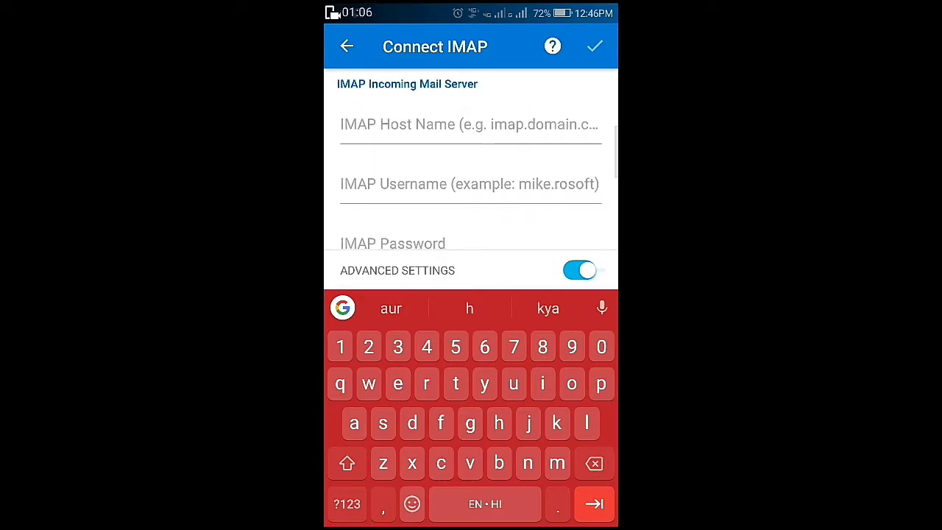
key(Escape)
drag(530, 351, 530, 293)
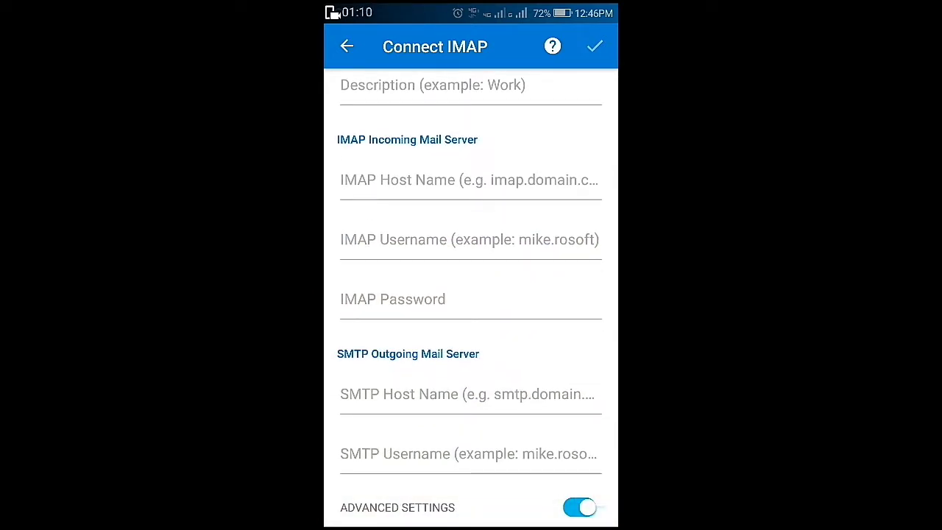
mouse_move(492, 405)
mouse_down()
mouse_move(512, 317)
mouse_move(503, 395)
mouse_up()
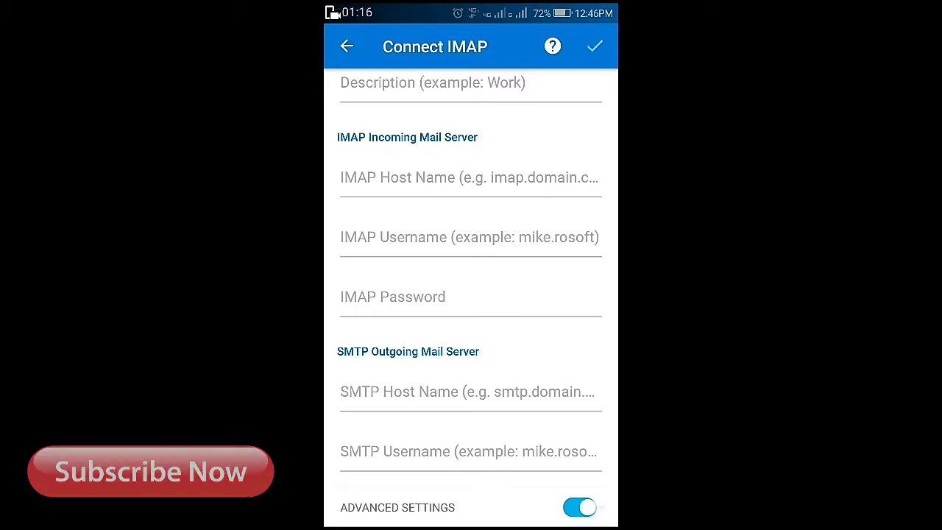
click(532, 178)
click(505, 187)
click(471, 187)
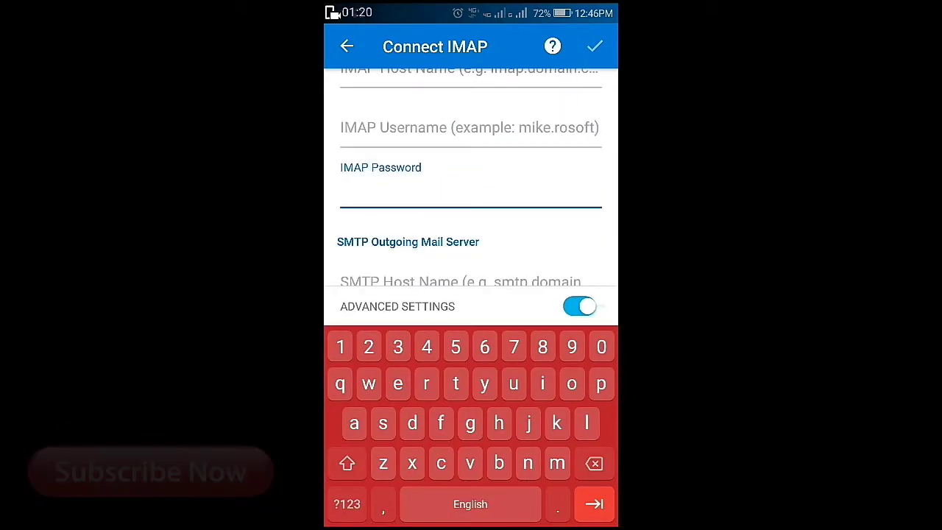
mouse_move(551, 221)
mouse_down()
mouse_move(554, 175)
mouse_move(519, 221)
mouse_up()
drag(551, 84, 551, 265)
click(471, 151)
mouse_move(533, 88)
mouse_down()
mouse_move(534, 180)
mouse_move(559, 155)
mouse_up()
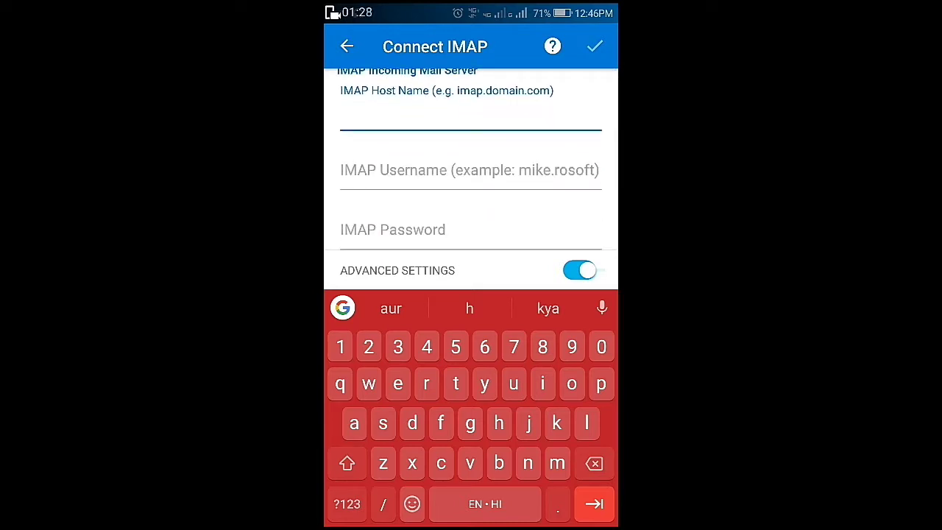
Step: Set IMAP Host Name to mail.mobilestrader.com and IMAP Username to the account's email address
text(mail.mobiles)
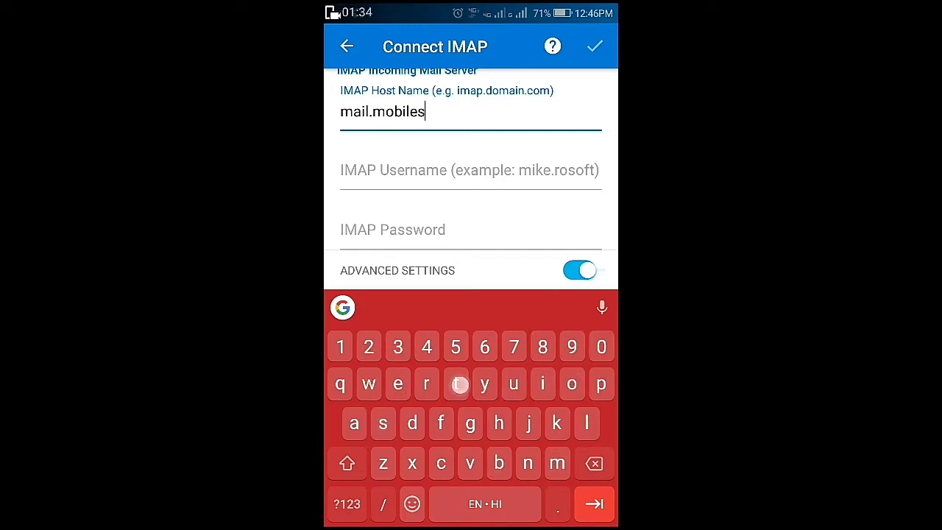
text(trader.com)
click(471, 170)
click(469, 308)
Step: Enter the IMAP incoming server password
click(511, 235)
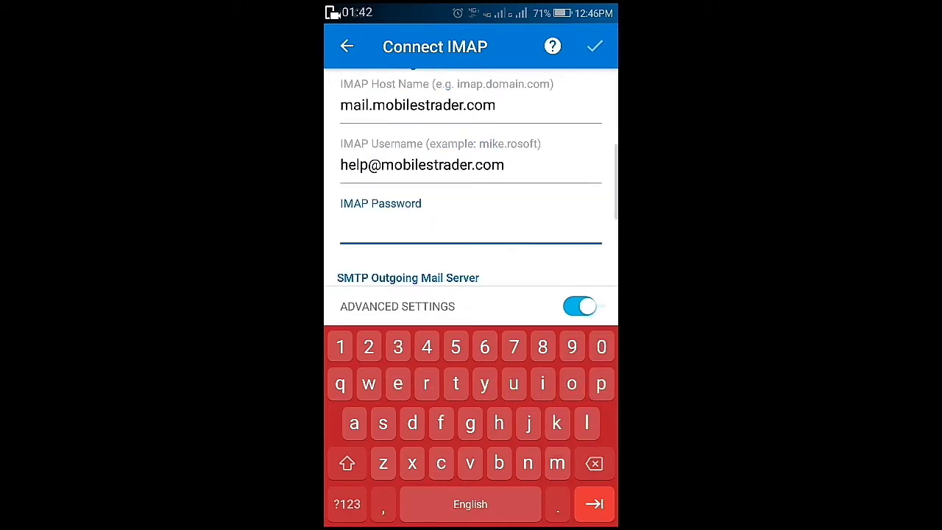
click(346, 504)
click(346, 504)
drag(543, 255, 542, 192)
drag(508, 256, 508, 221)
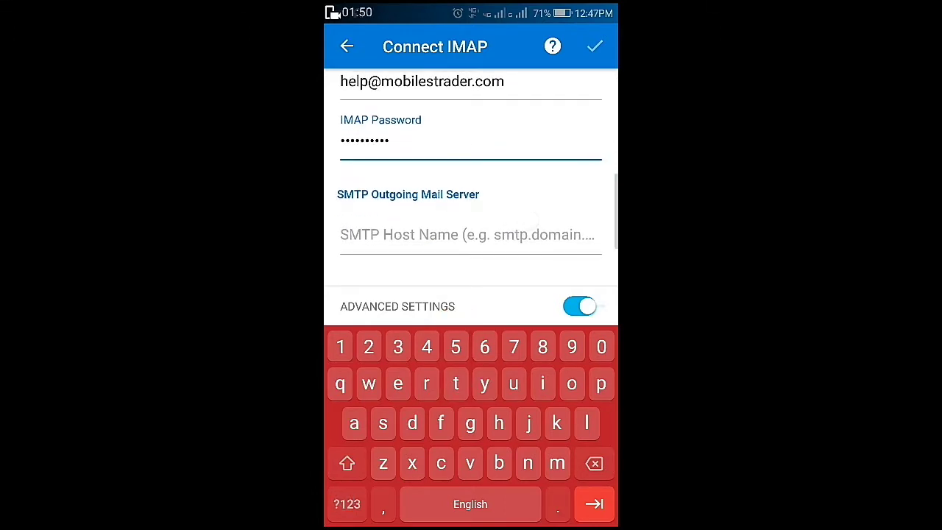
click(517, 236)
scroll(472, 177, up, 5)
Step: Copy the IMAP host name and paste mail.mobilestrader.com as SMTP Host Name
click(453, 158)
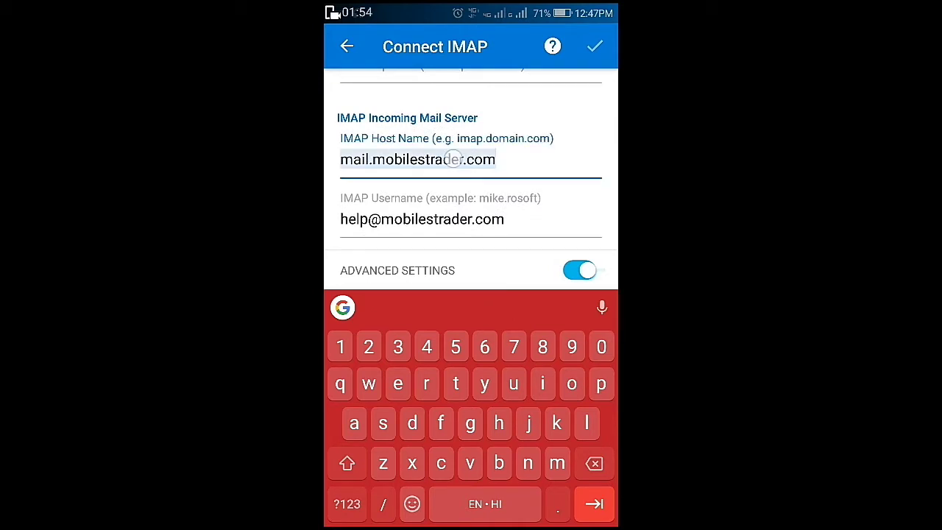
click(407, 122)
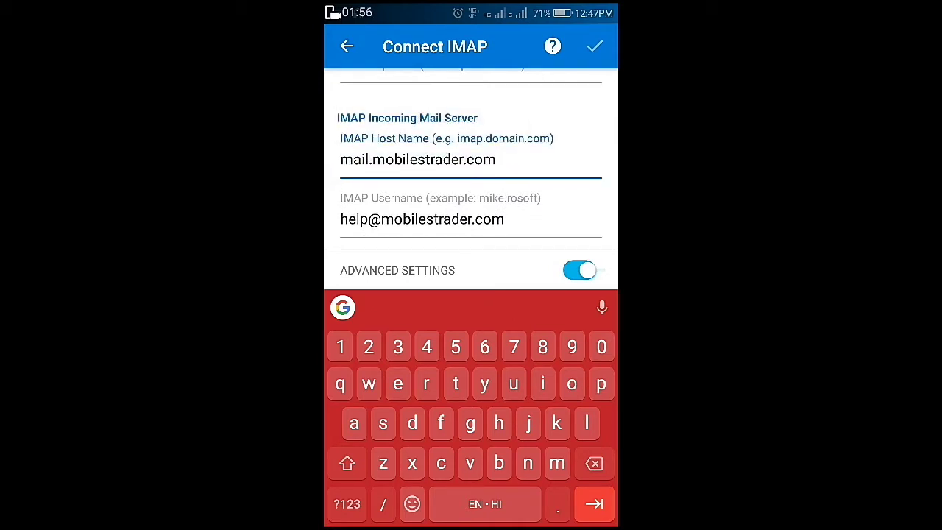
drag(561, 224, 561, 146)
drag(519, 227, 510, 195)
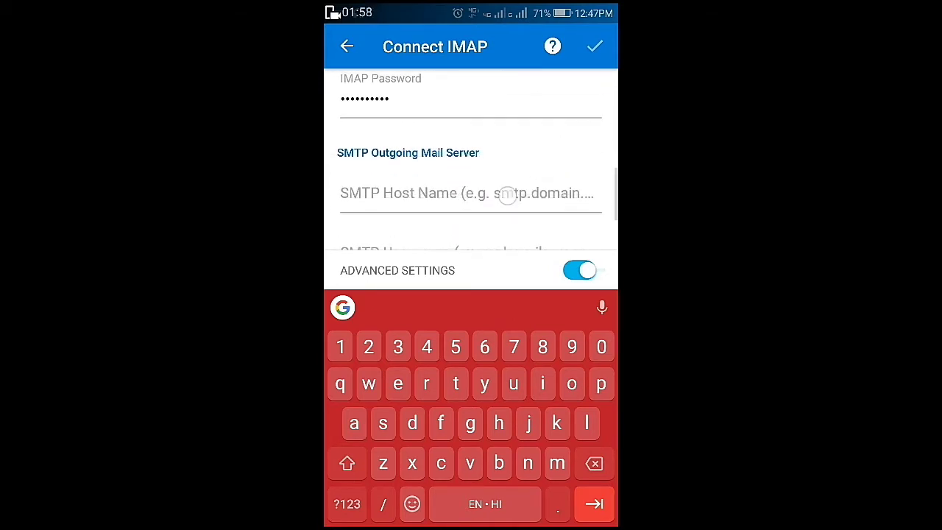
click(471, 194)
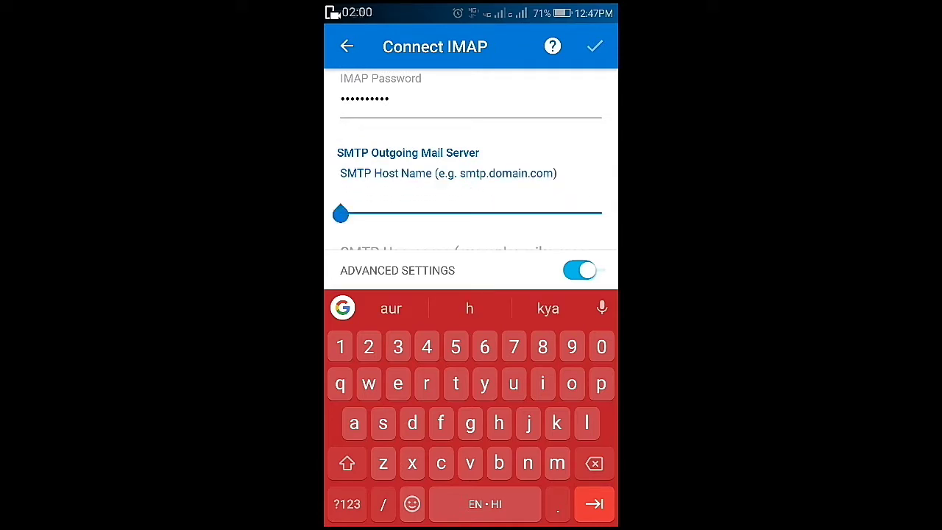
click(341, 212)
click(368, 155)
drag(471, 133, 471, 256)
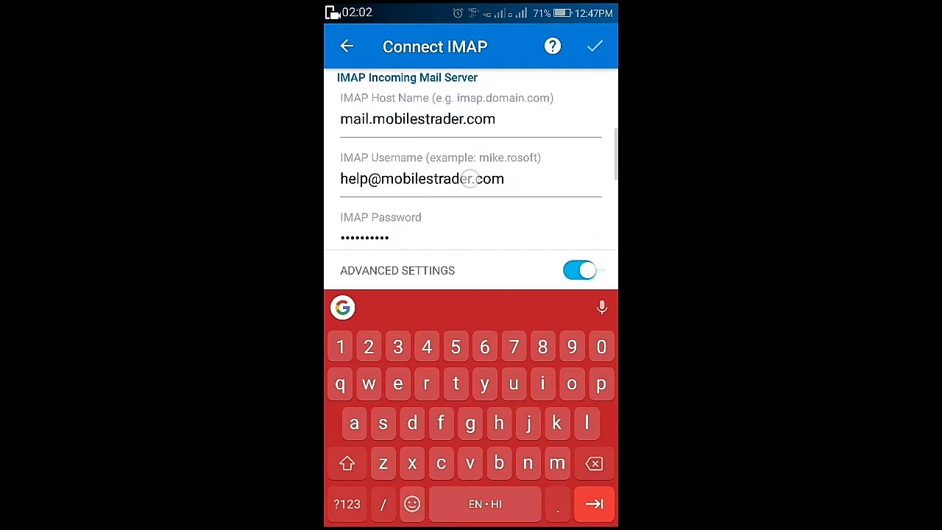
Step: Copy the IMAP username and paste the email address as SMTP Username
double_click(441, 178)
drag(376, 196, 335, 196)
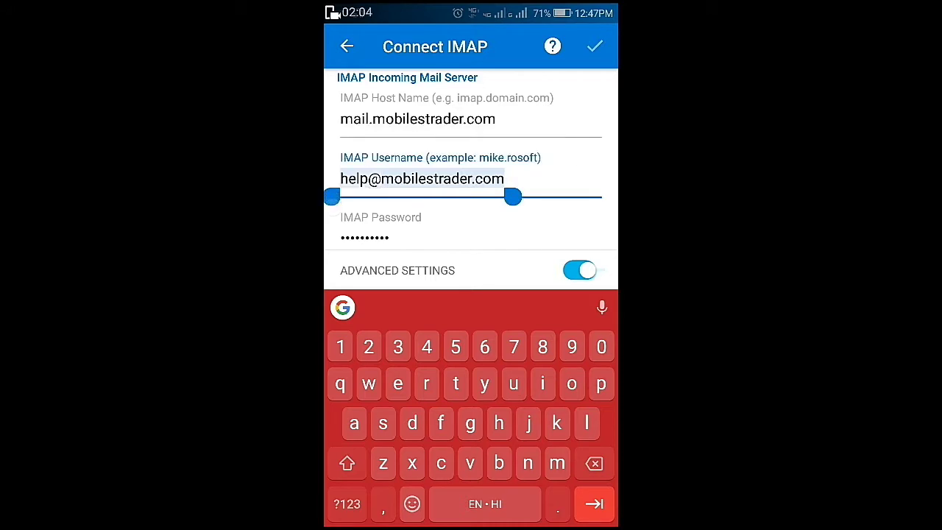
click(408, 141)
drag(518, 211, 519, 89)
click(442, 169)
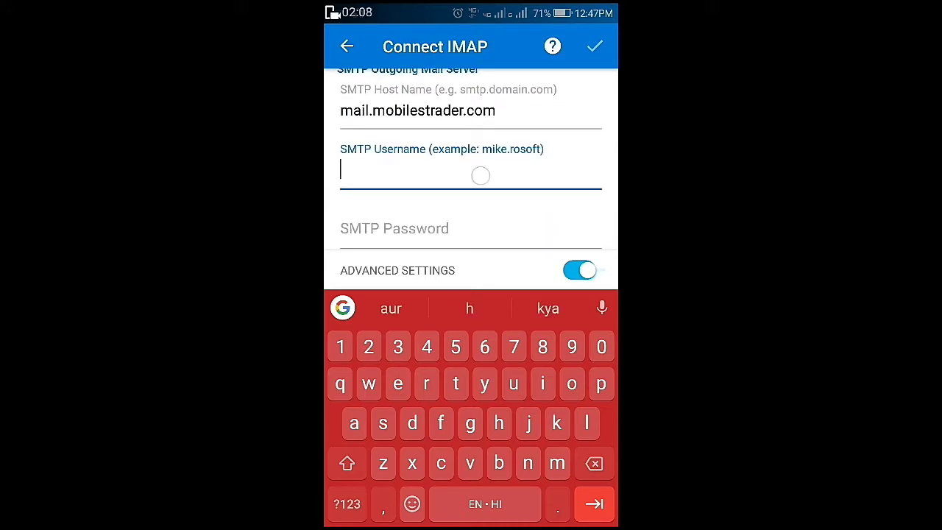
click(340, 191)
click(368, 132)
drag(515, 223, 493, 210)
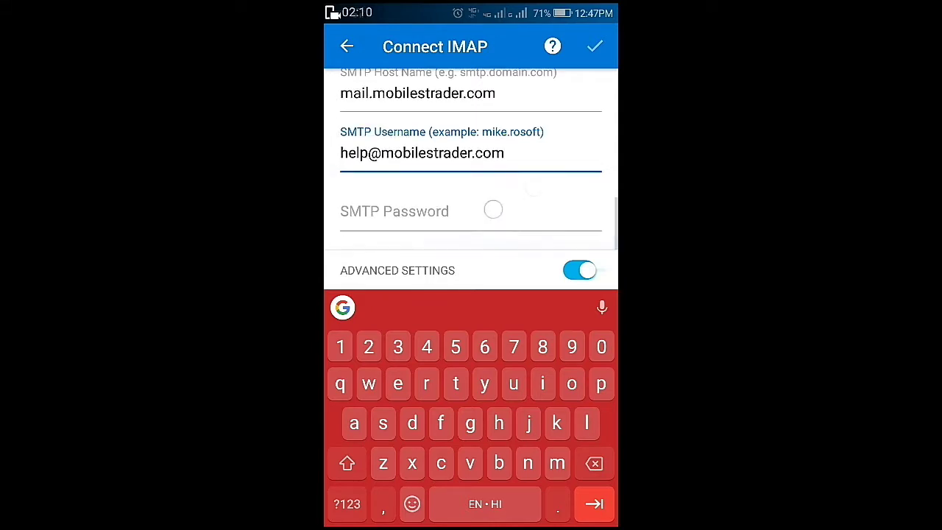
Step: Enter the SMTP outgoing server password
click(493, 210)
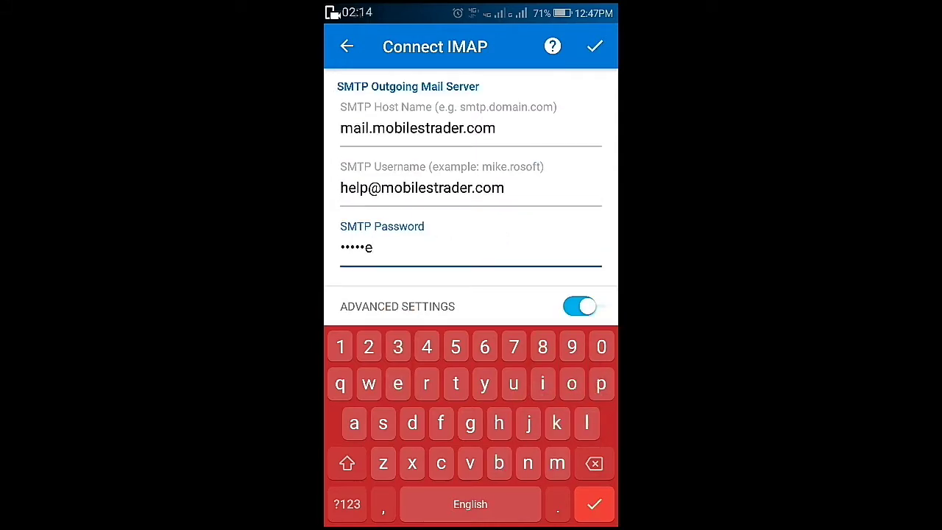
click(347, 504)
Step: Submit the IMAP and SMTP server settings to sign in
click(594, 46)
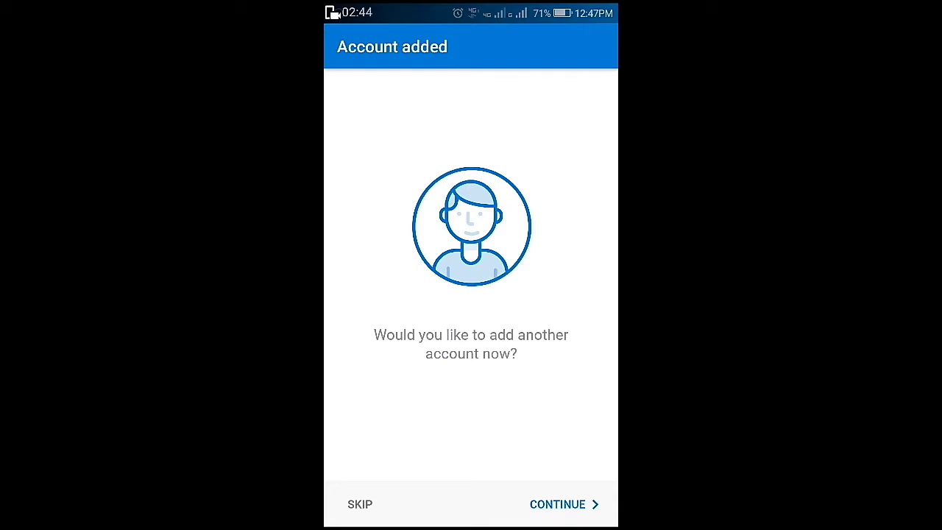
Step: Skip adding another account, finish the intro tour, and view the 'Verify your email address' message
click(359, 504)
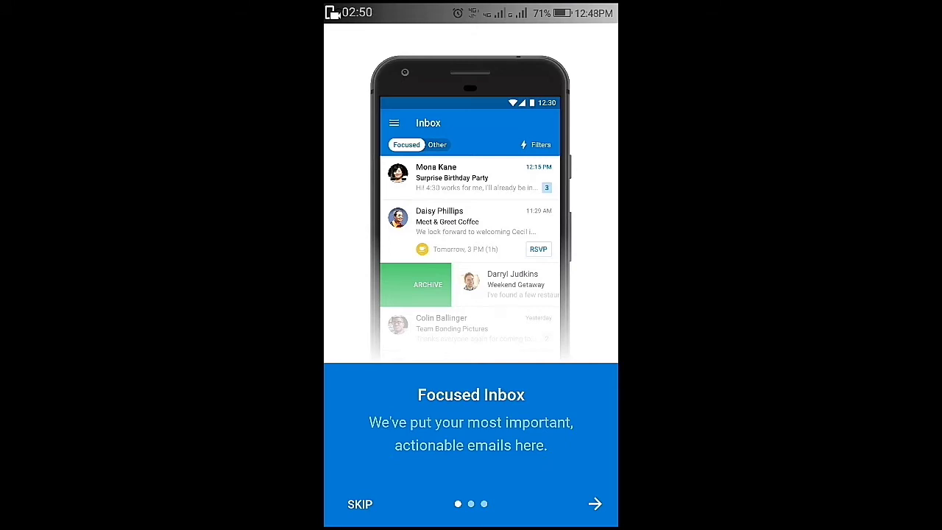
drag(581, 402, 442, 405)
drag(545, 409, 412, 410)
click(589, 496)
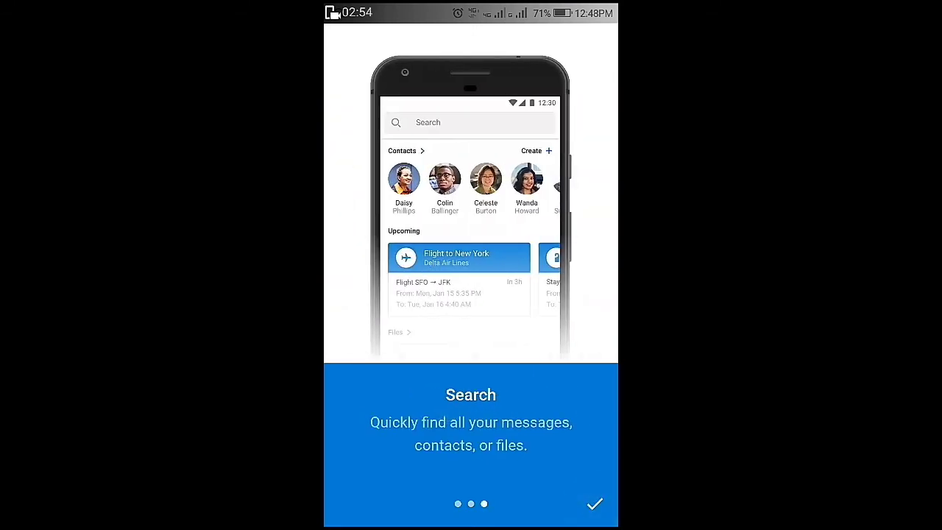
click(595, 503)
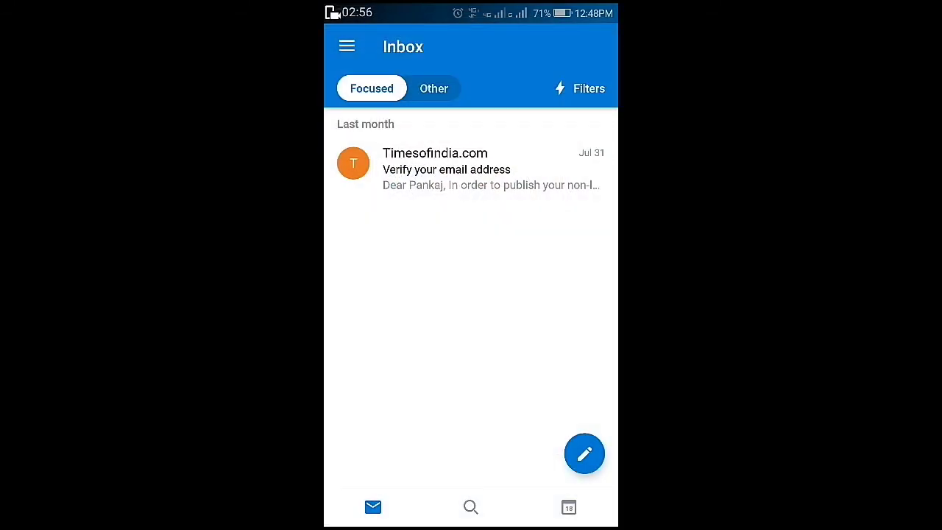
click(466, 172)
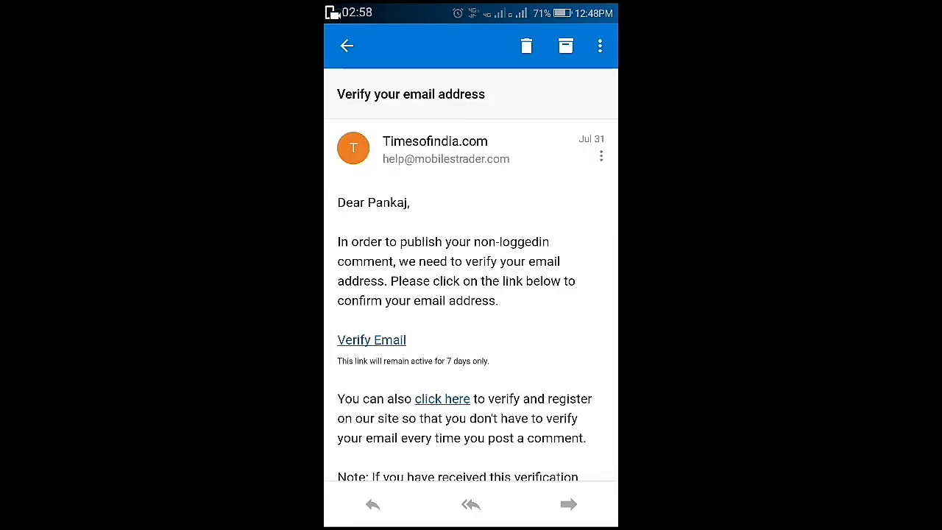
click(347, 46)
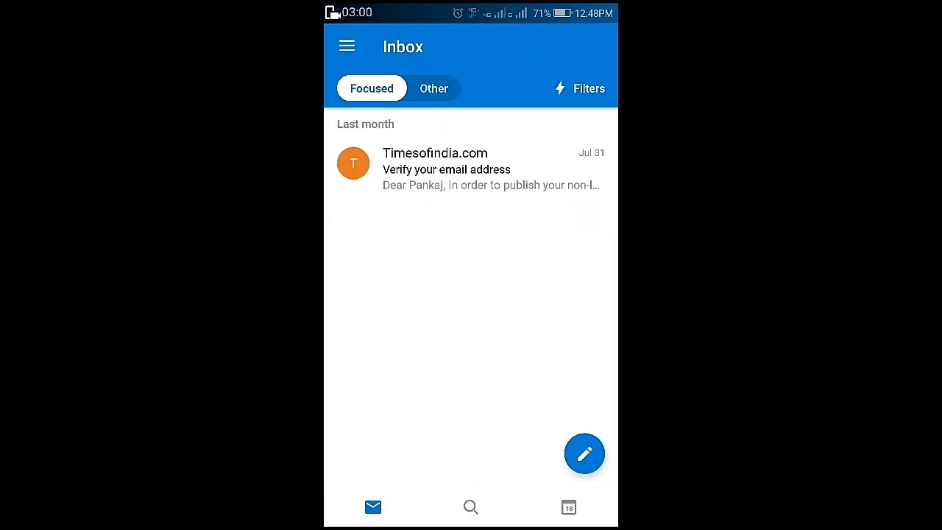